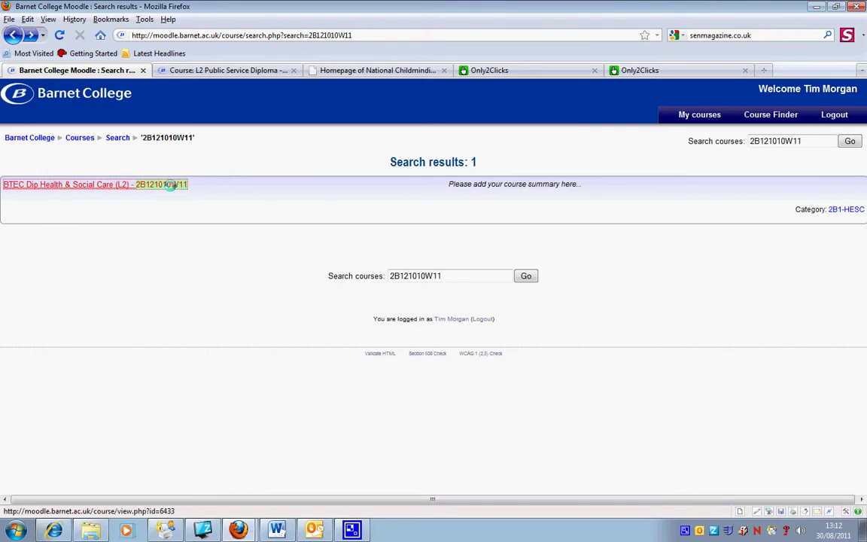
Step: Open the BTEC Health & Social Care course and add a Remote RSS Feeds block
{"action": "left_click", "coordinate": [170, 184]}
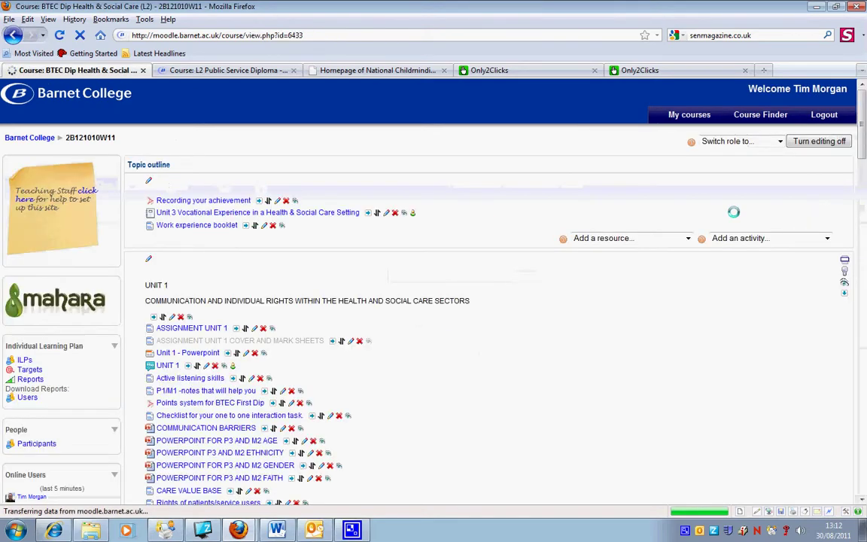
{"action": "scroll", "coordinate": [133, 182], "scroll_direction": "down", "scroll_amount": 2}
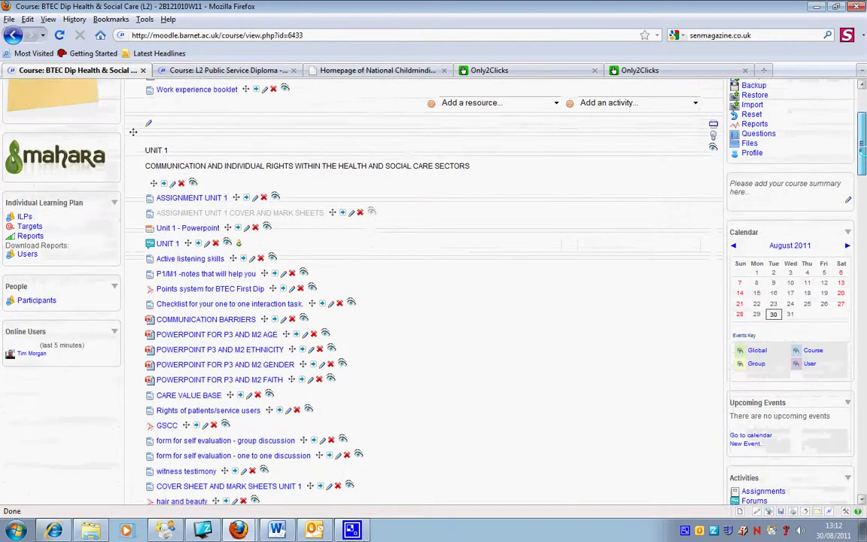
{"action": "scroll", "coordinate": [132, 182], "scroll_direction": "down", "scroll_amount": 8}
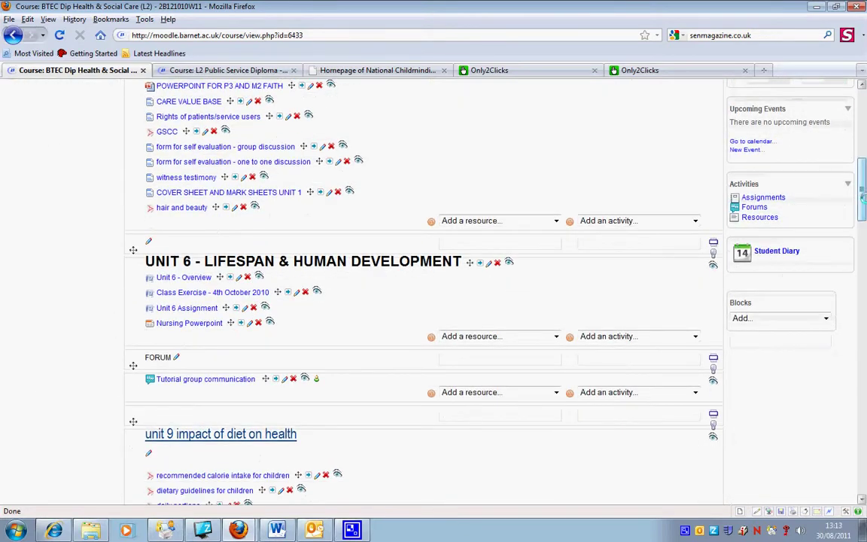
{"action": "left_click", "coordinate": [826, 318]}
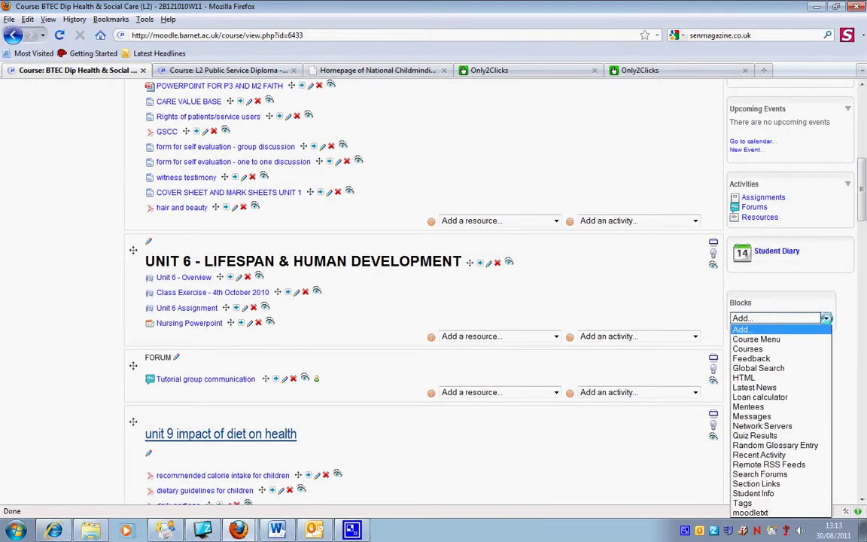
{"action": "left_click", "coordinate": [805, 464]}
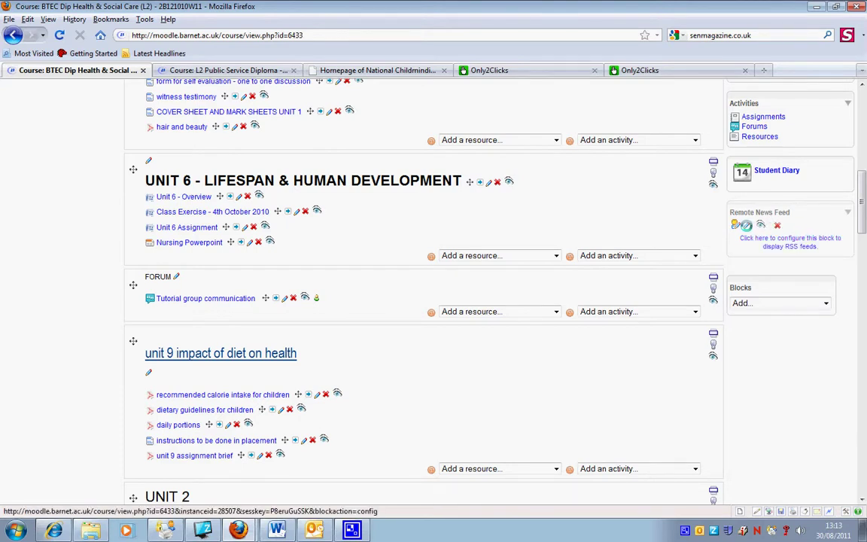
Step: Open the new feed block's configuration and expand the 'Display each link's description' options
{"action": "left_click", "coordinate": [746, 224]}
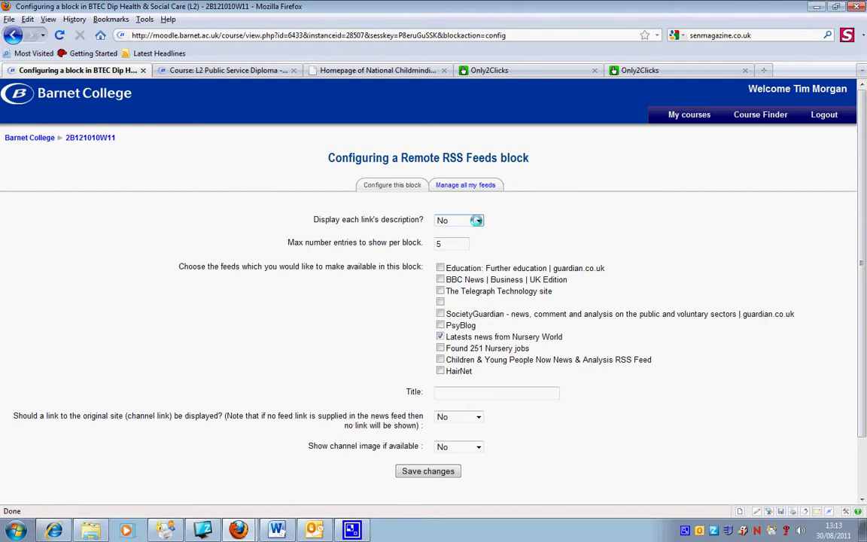
{"action": "left_click", "coordinate": [477, 220]}
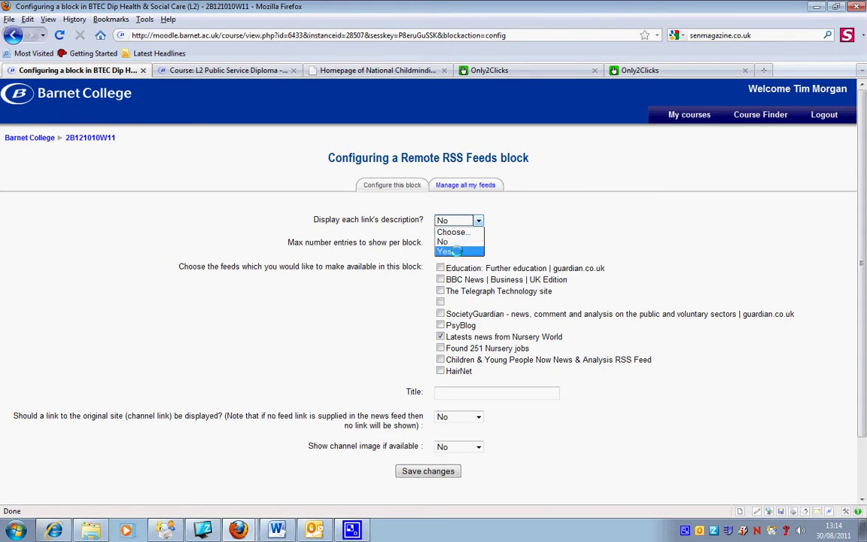
Step: Show each link's description and limit the block to 3 entries
{"action": "left_click", "coordinate": [449, 252]}
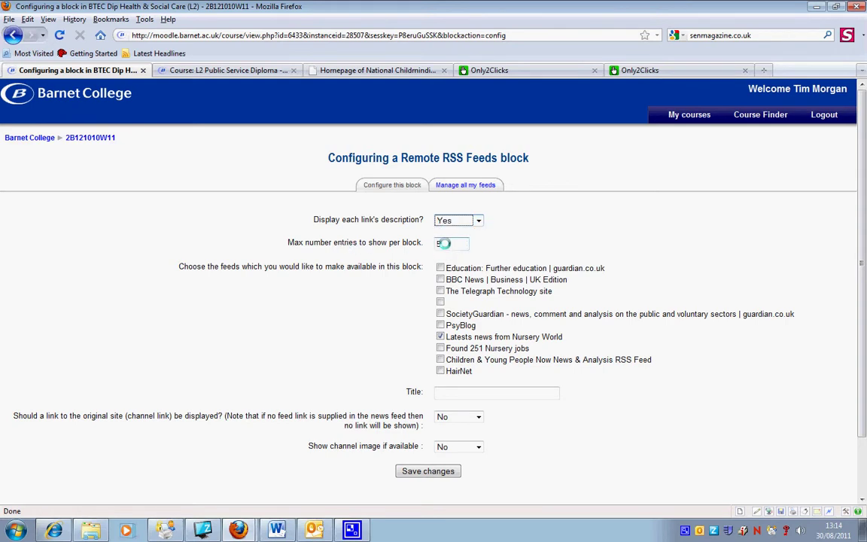
{"action": "double_click", "coordinate": [444, 242]}
{"action": "type", "text": "3"}
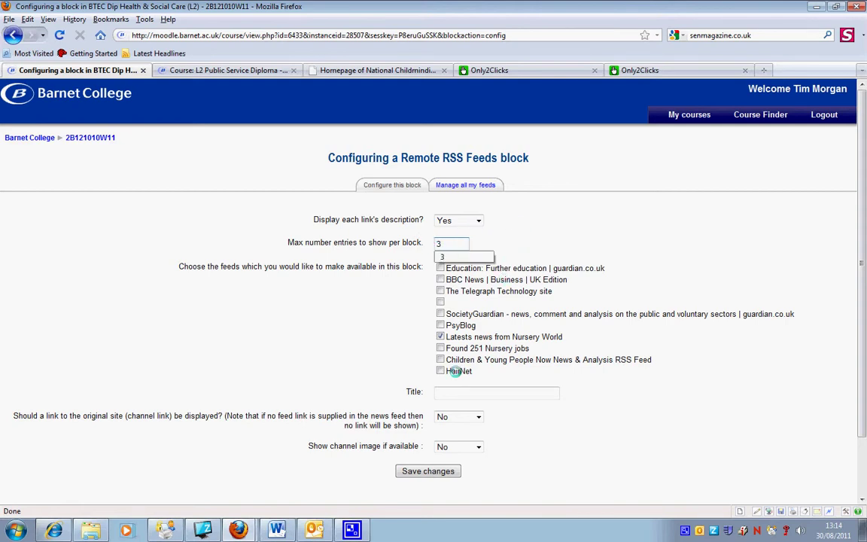
{"action": "scroll", "coordinate": [456, 372], "scroll_direction": "down", "scroll_amount": 2}
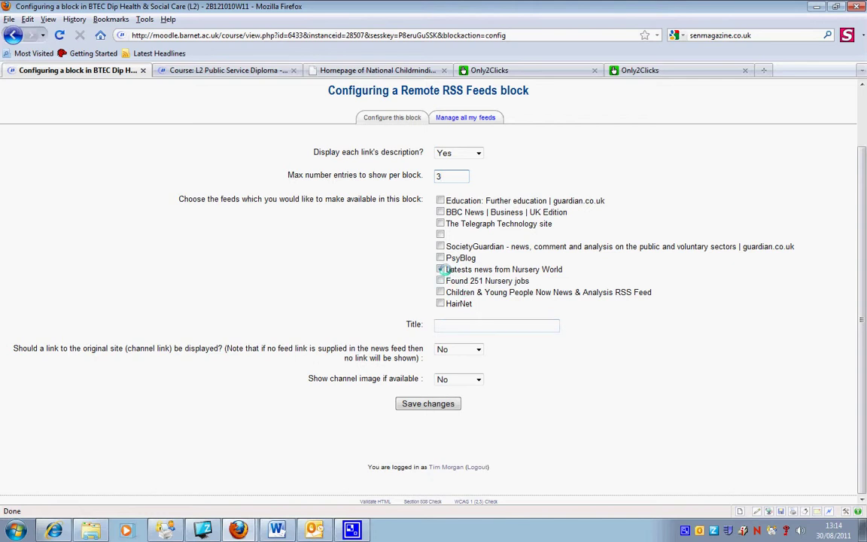
{"action": "left_click_drag", "start_coordinate": [563, 269], "coordinate": [448, 271]}
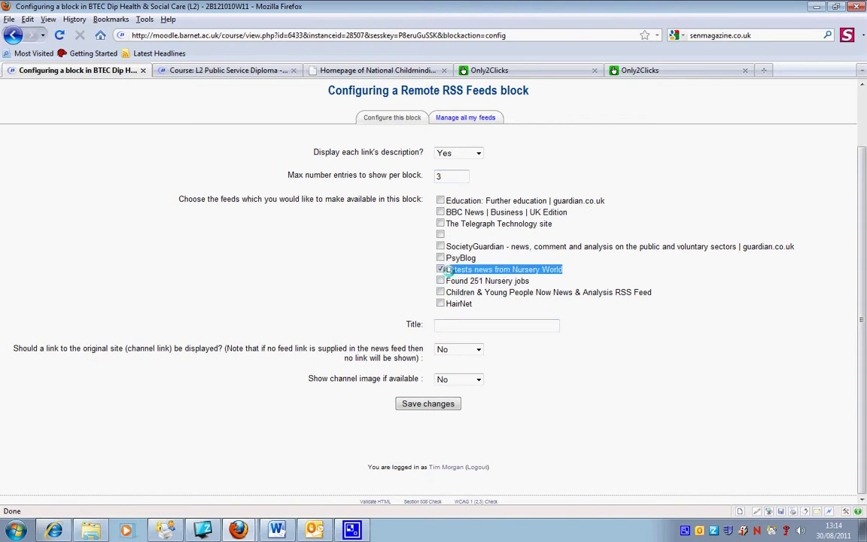
Step: Show the channel link and channel image, then save the block settings
{"action": "left_click", "coordinate": [478, 349]}
{"action": "left_click", "coordinate": [450, 378]}
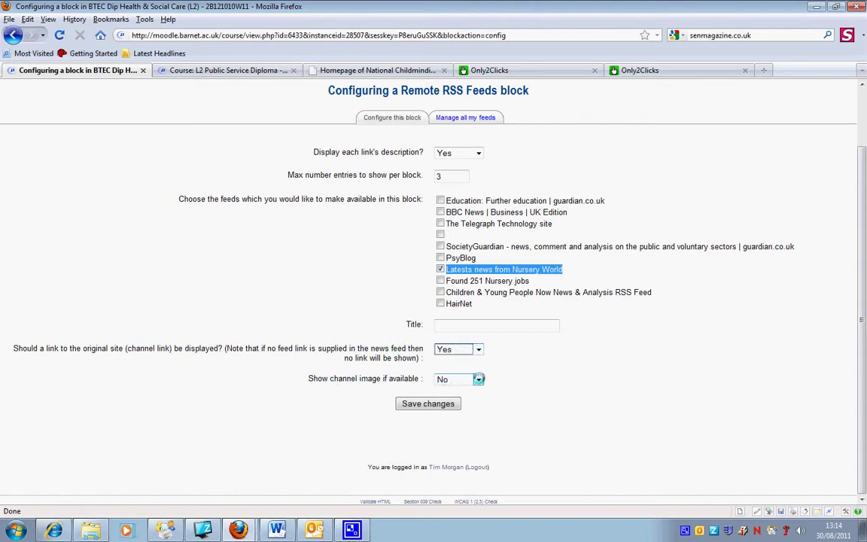
{"action": "left_click", "coordinate": [479, 378]}
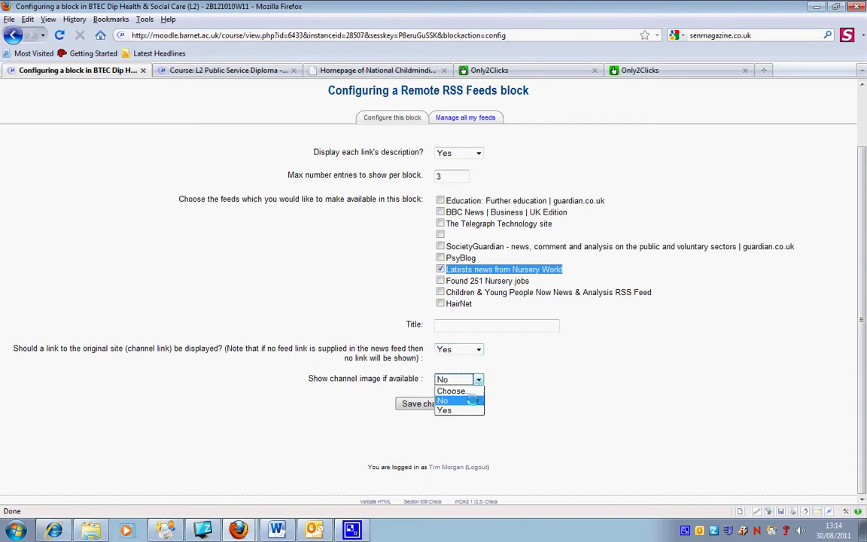
{"action": "left_click", "coordinate": [466, 408]}
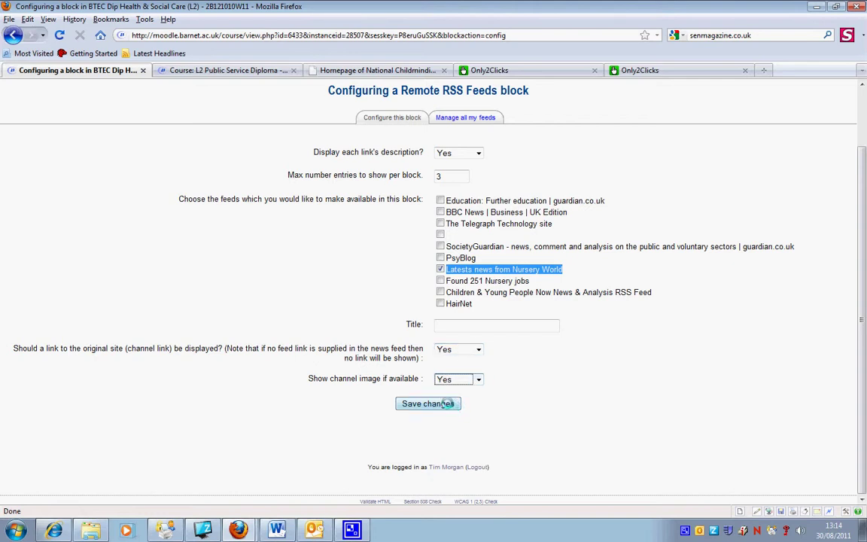
{"action": "left_click", "coordinate": [447, 403]}
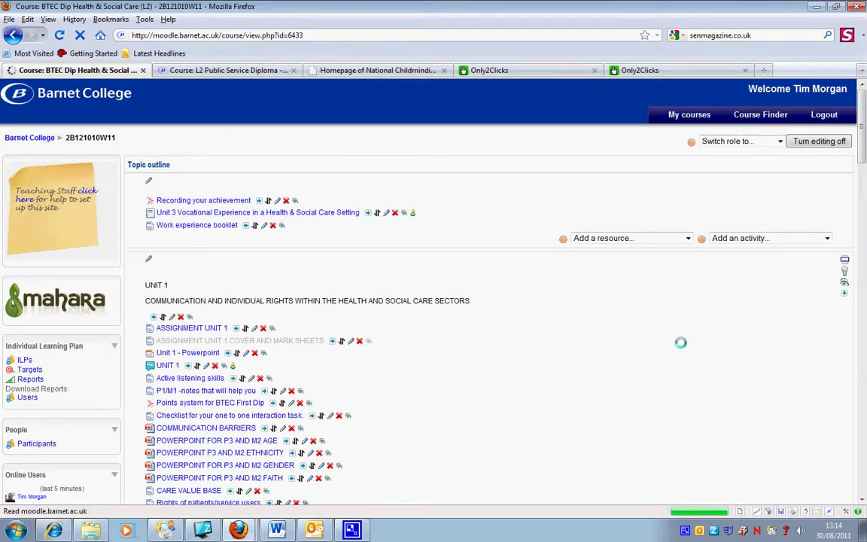
Step: Scroll down to the Nursery World news headlines and open the block Add... list
{"action": "scroll", "coordinate": [682, 337], "scroll_direction": "down", "scroll_amount": 8}
{"action": "scroll", "coordinate": [682, 336], "scroll_direction": "down", "scroll_amount": 3}
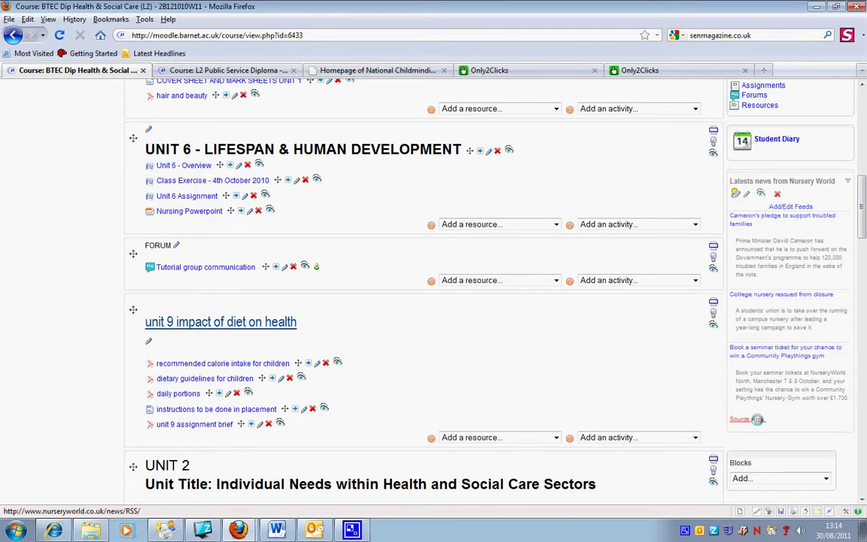
{"action": "scroll", "coordinate": [755, 395], "scroll_direction": "down", "scroll_amount": 2}
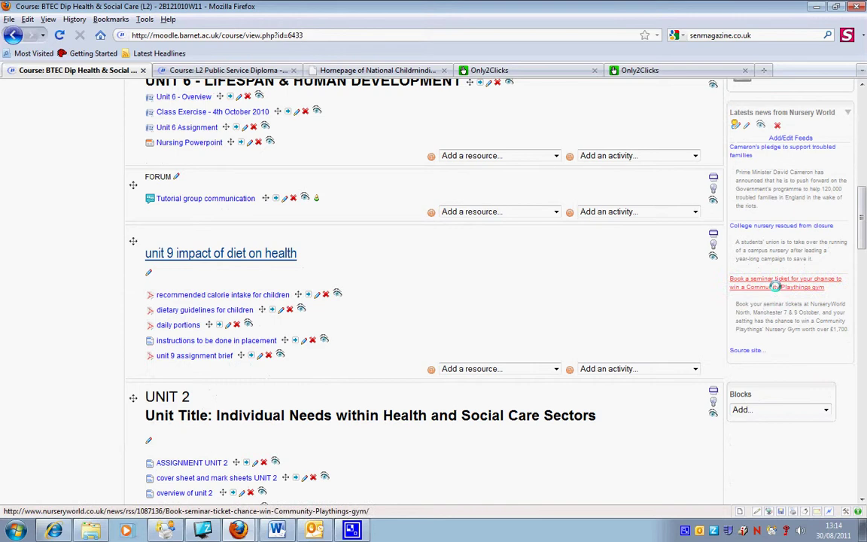
{"action": "left_click", "coordinate": [825, 409]}
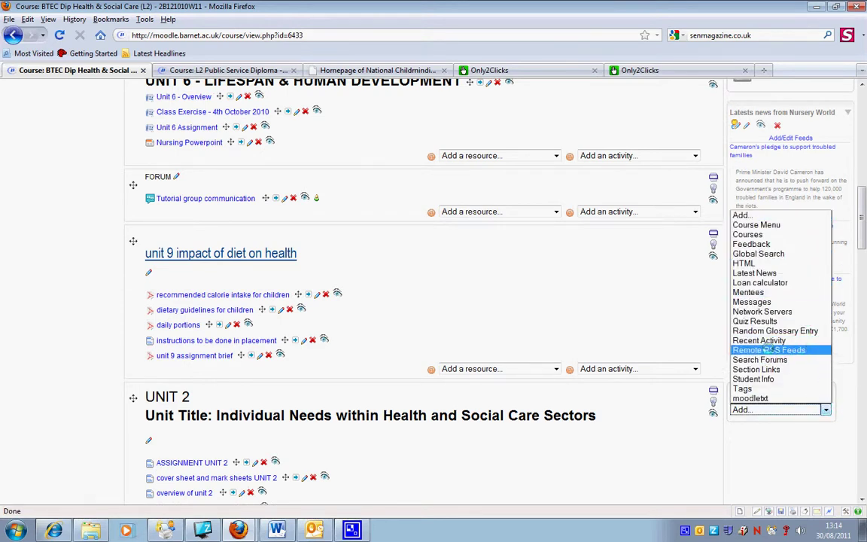
Step: Add a second Remote RSS Feeds block using the Found 251 Nursery jobs feed and save it
{"action": "left_click", "coordinate": [806, 350]}
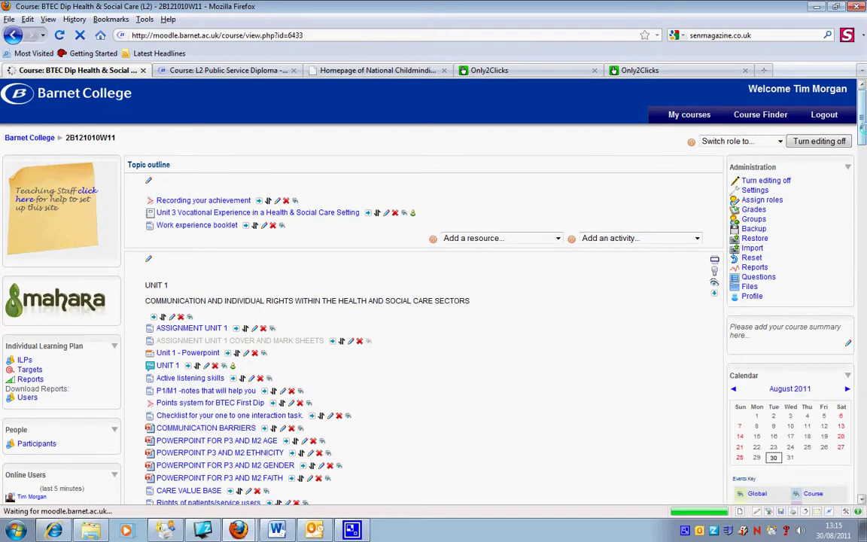
{"action": "scroll", "coordinate": [800, 312], "scroll_direction": "down", "scroll_amount": 8}
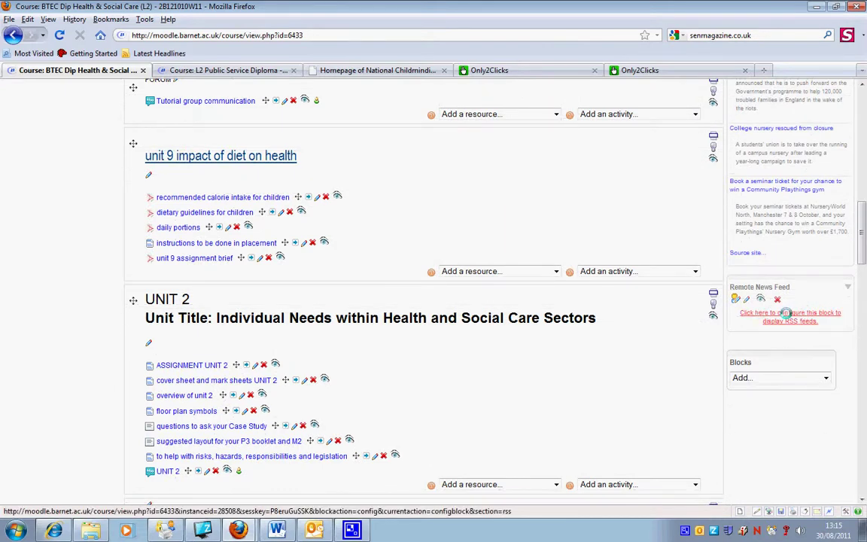
{"action": "left_click", "coordinate": [784, 313]}
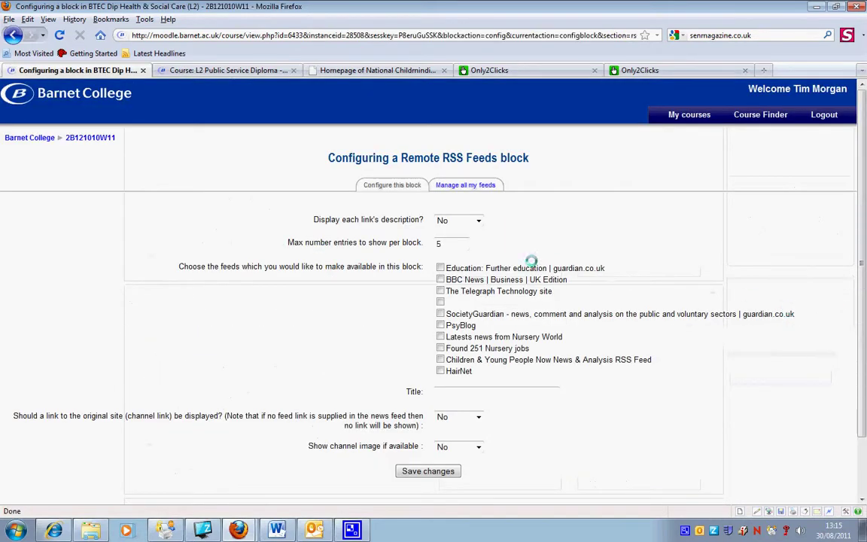
{"action": "left_click", "coordinate": [440, 348]}
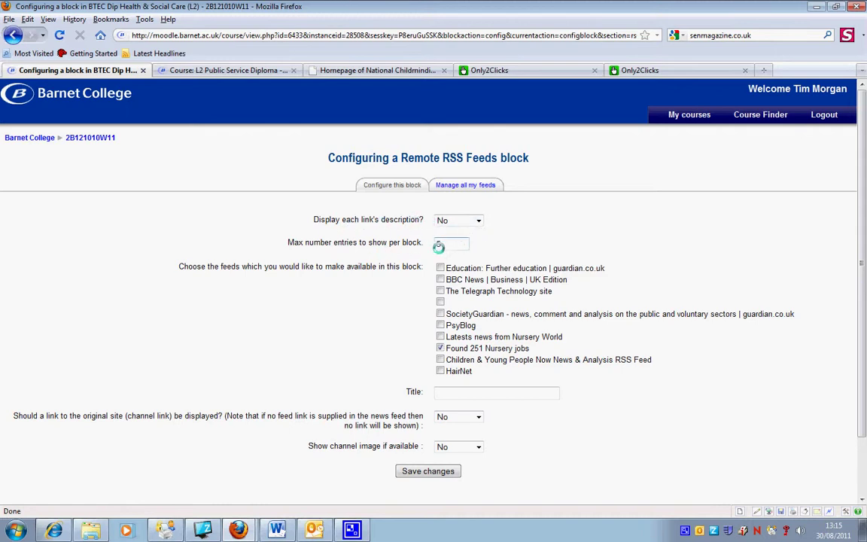
{"action": "scroll", "coordinate": [472, 259], "scroll_direction": "down", "scroll_amount": 2}
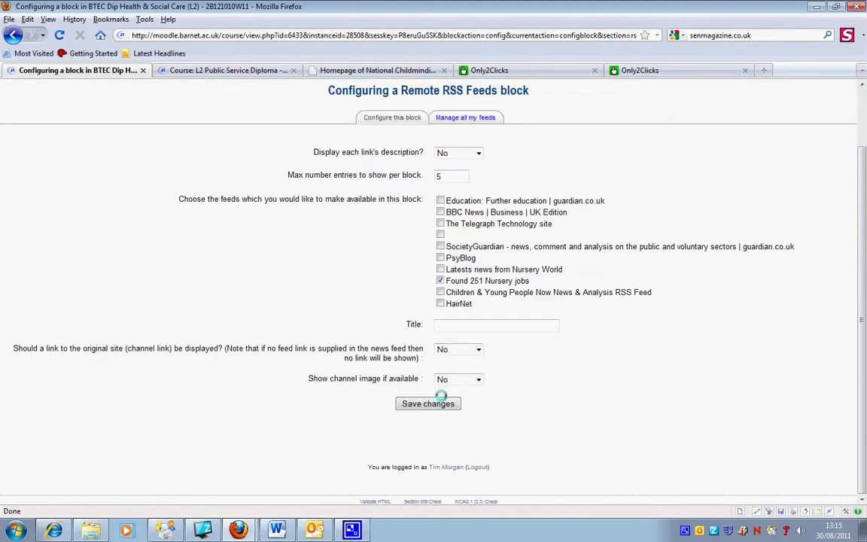
{"action": "left_click", "coordinate": [440, 404]}
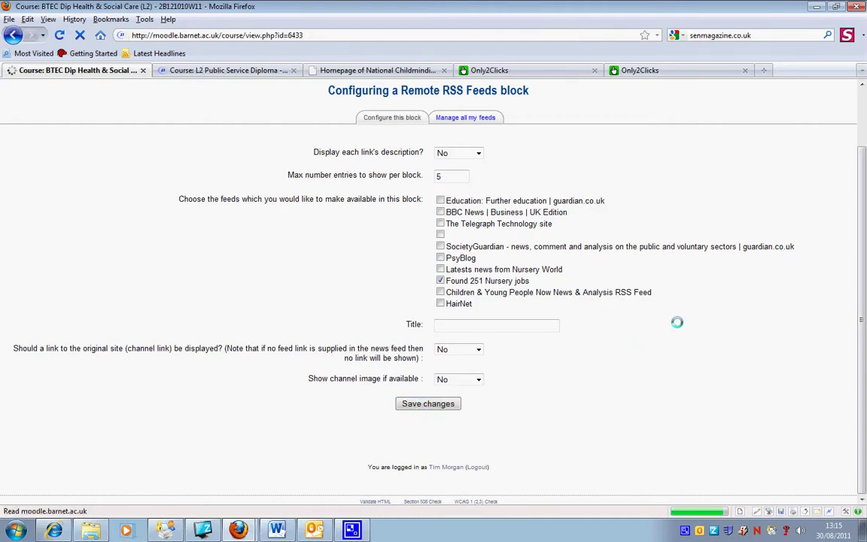
Step: Scroll the course page to check the Nursery jobs block below the Nursery World news
{"action": "scroll", "coordinate": [677, 321], "scroll_direction": "down", "scroll_amount": 10}
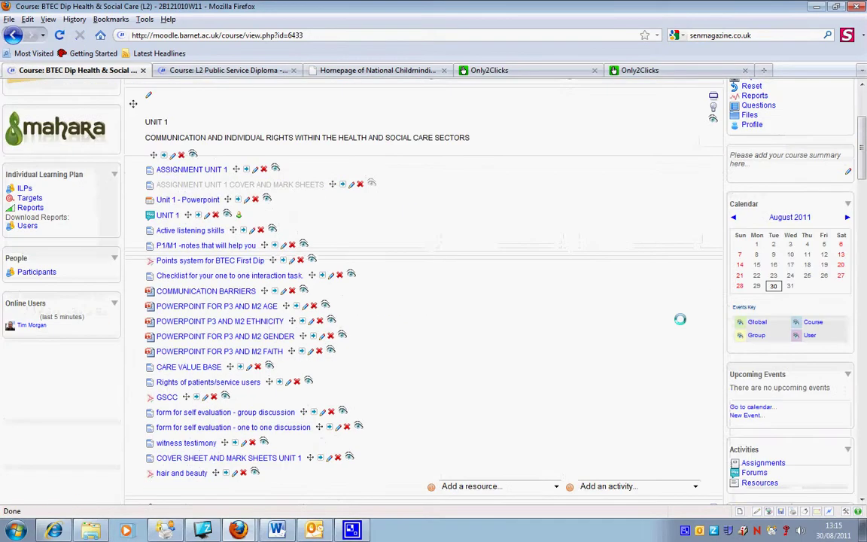
{"action": "scroll", "coordinate": [679, 318], "scroll_direction": "down", "scroll_amount": 7}
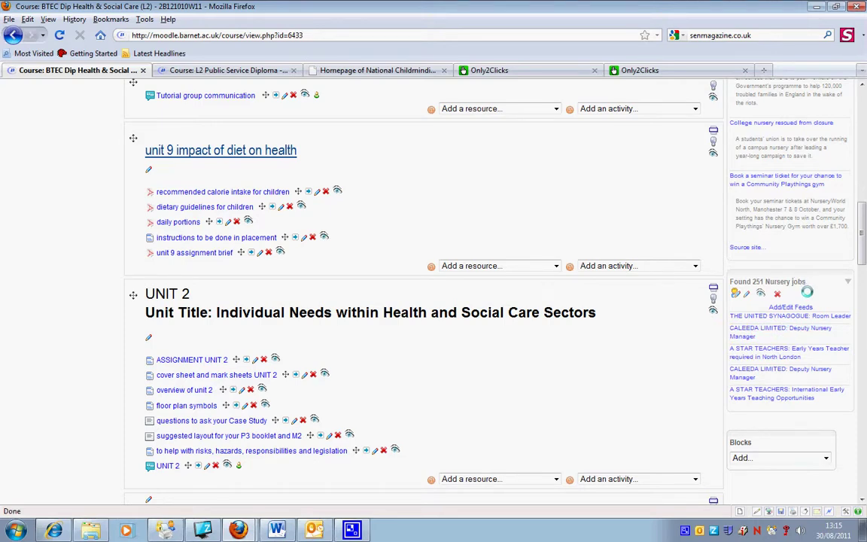
{"action": "scroll", "coordinate": [807, 292], "scroll_direction": "up", "scroll_amount": 6}
{"action": "scroll", "coordinate": [809, 322], "scroll_direction": "down", "scroll_amount": 3}
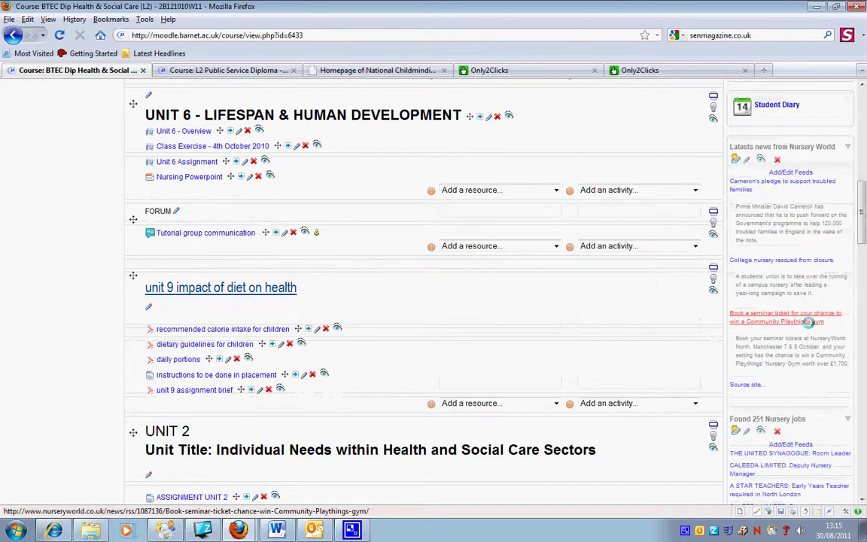
{"action": "scroll", "coordinate": [809, 322], "scroll_direction": "down", "scroll_amount": 3}
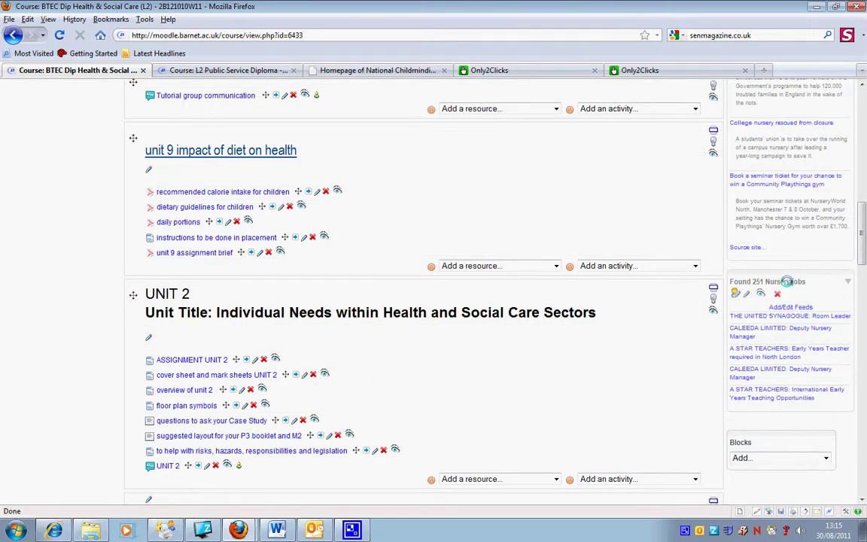
Step: Drag the Found 251 Nursery jobs block, then the Nursery World news block, into the left sidebar
{"action": "left_click_drag", "start_coordinate": [796, 282], "coordinate": [62, 181]}
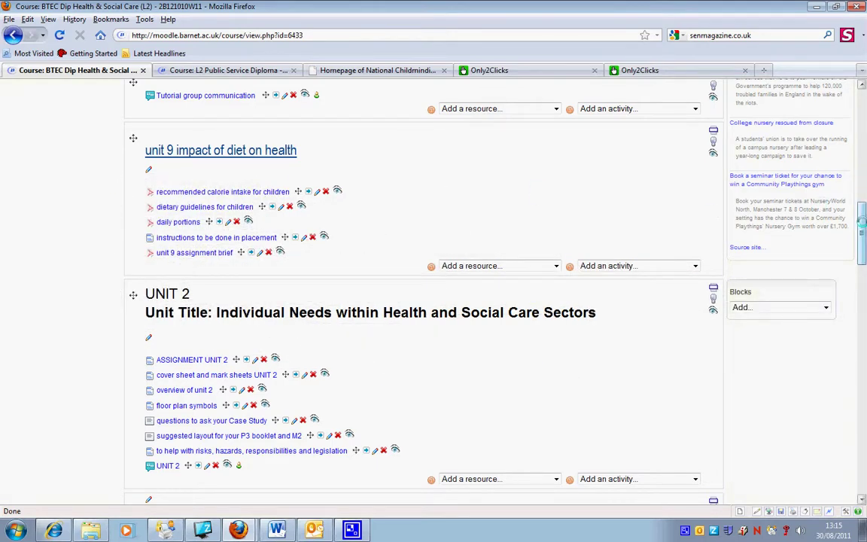
{"action": "scroll", "coordinate": [860, 176], "scroll_direction": "up", "scroll_amount": 7}
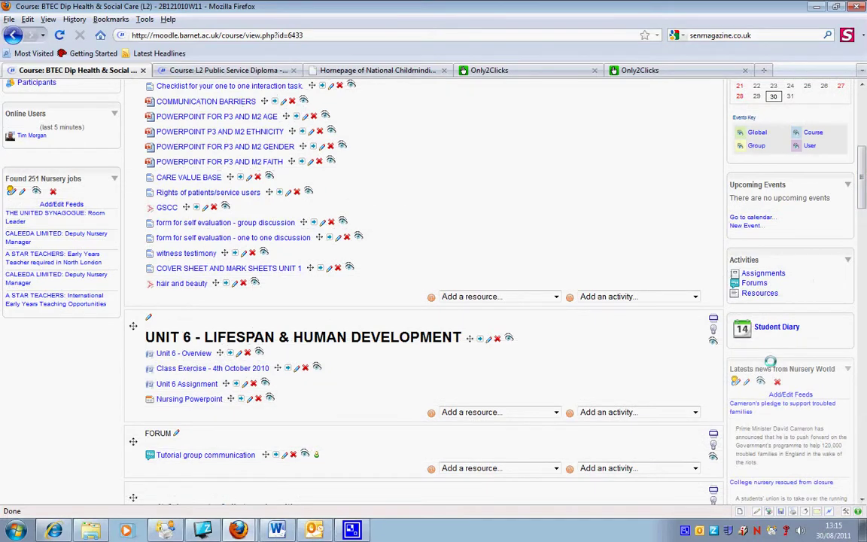
{"action": "left_click_drag", "start_coordinate": [775, 369], "coordinate": [45, 338]}
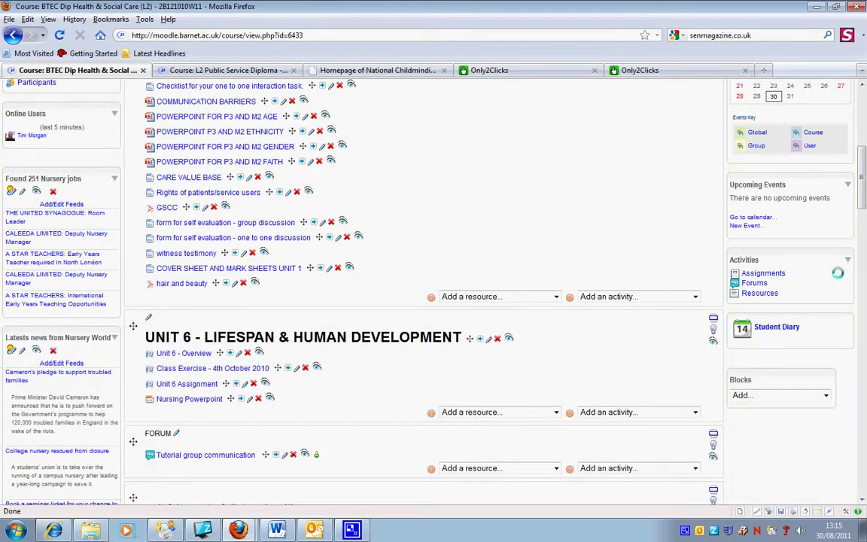